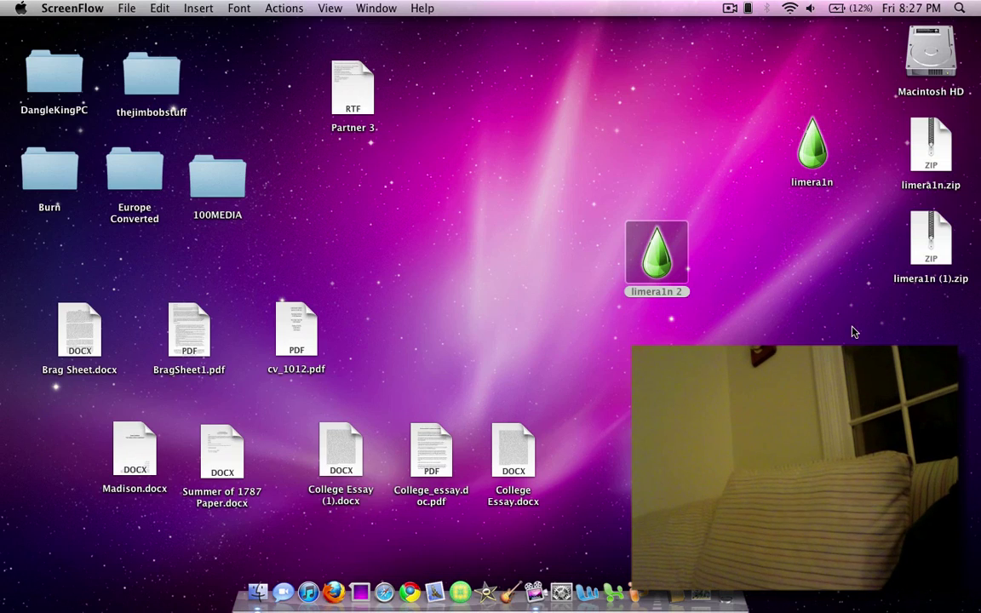
Step: Launch the limera1n 2 jailbreak app from its desktop icon, not the limera1n (1).zip archive
click(932, 240)
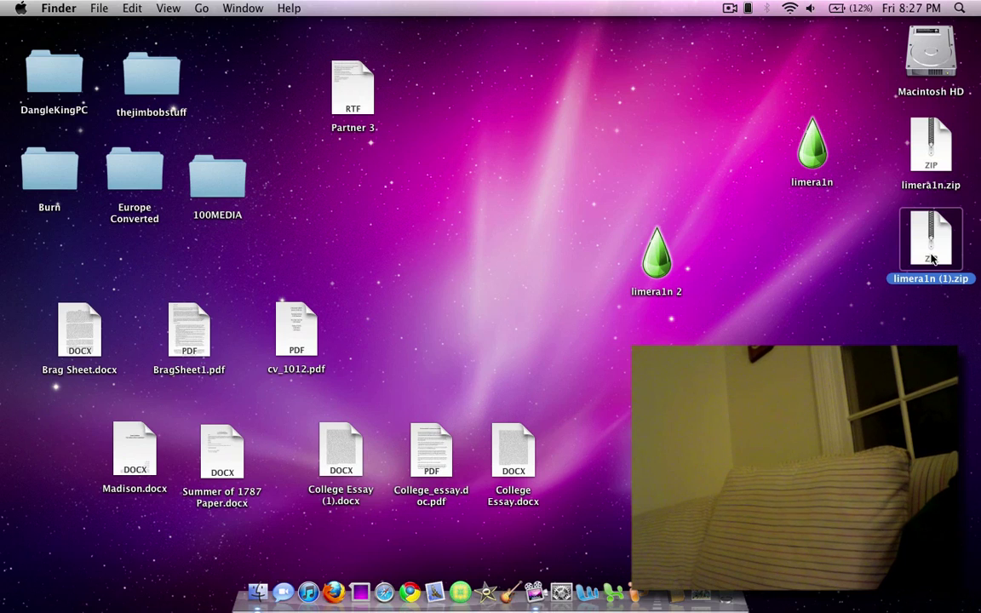
click(843, 234)
click(651, 252)
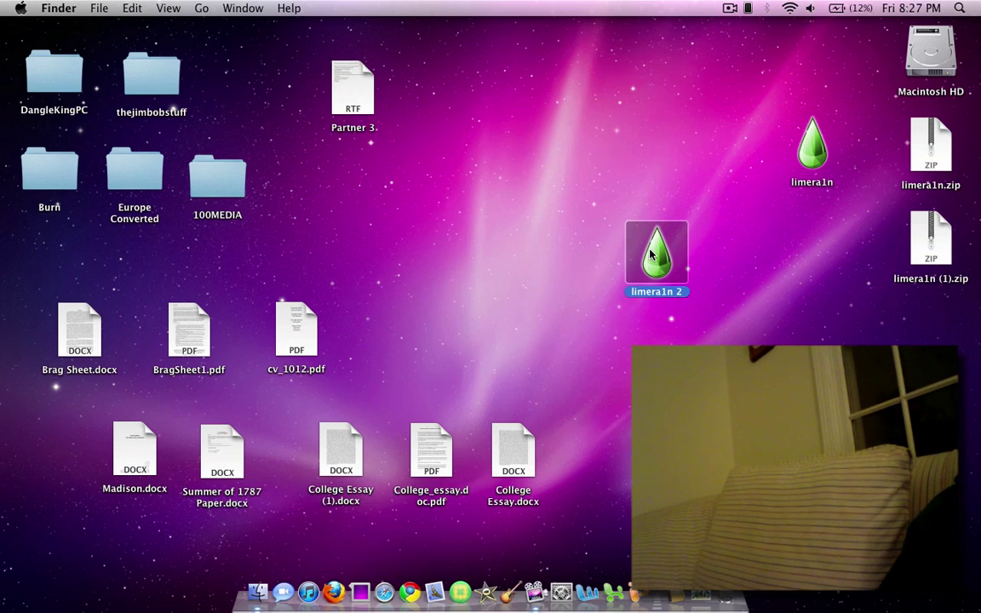
double_click(651, 254)
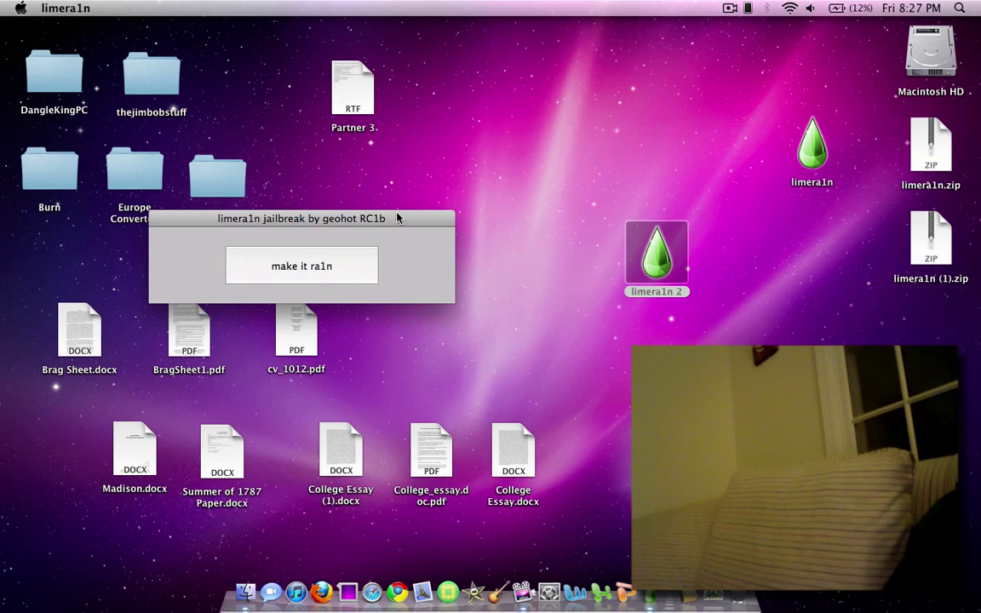
Step: Move the limera1n jailbreak window to the screen centre, briefly opening and closing the Applications stack
mouse_move(396, 218)
mouse_down()
mouse_move(480, 195)
mouse_move(549, 194)
mouse_up()
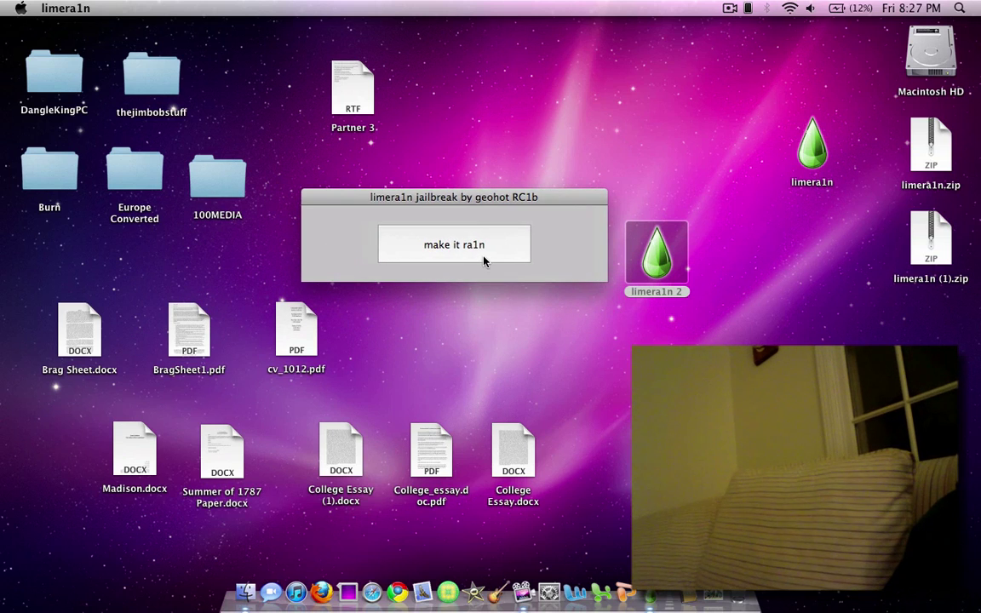
click(698, 606)
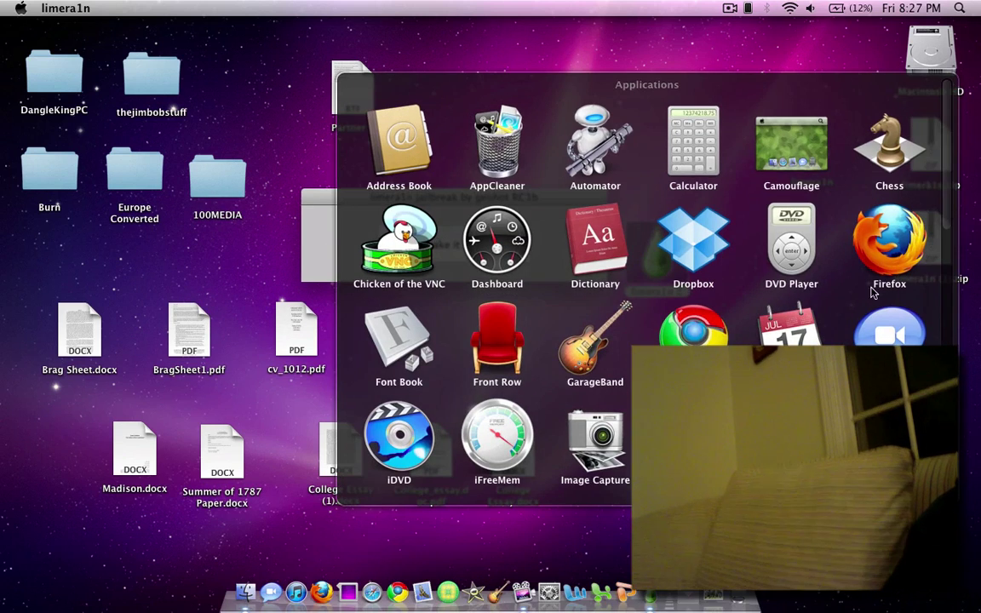
click(713, 123)
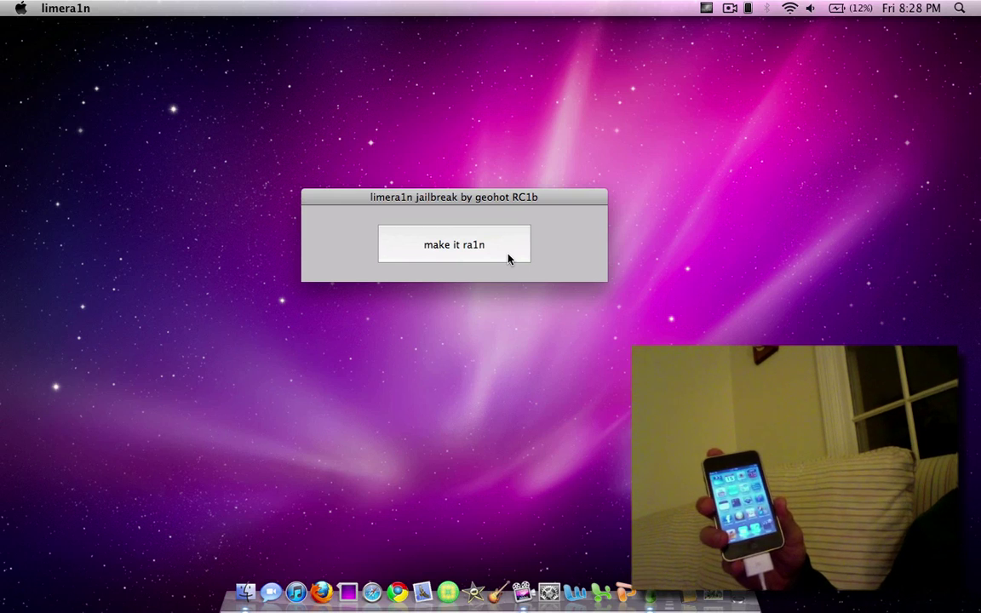
Step: Start the jailbreak with 'make it ra1n', sending the connected iPod into recovery mode
click(508, 259)
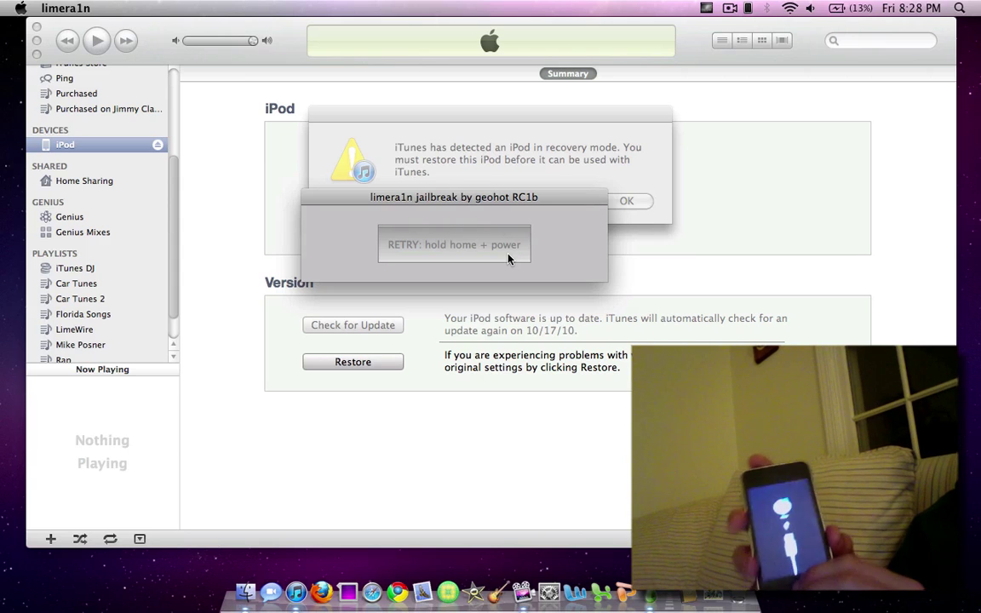
Step: Bring iTunes forward to show its alert about the iPod in recovery mode
click(558, 178)
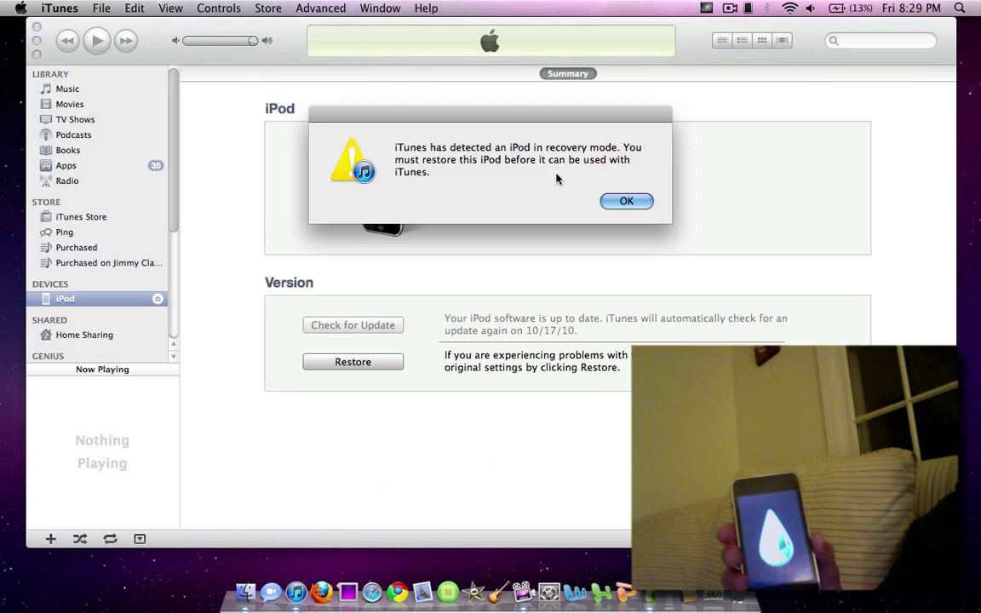
Step: Dismiss limera1n's 'Enjoy your jailbroken iPhone' message, quit limera1n, and hide the iTunes window
key(super+Tab)
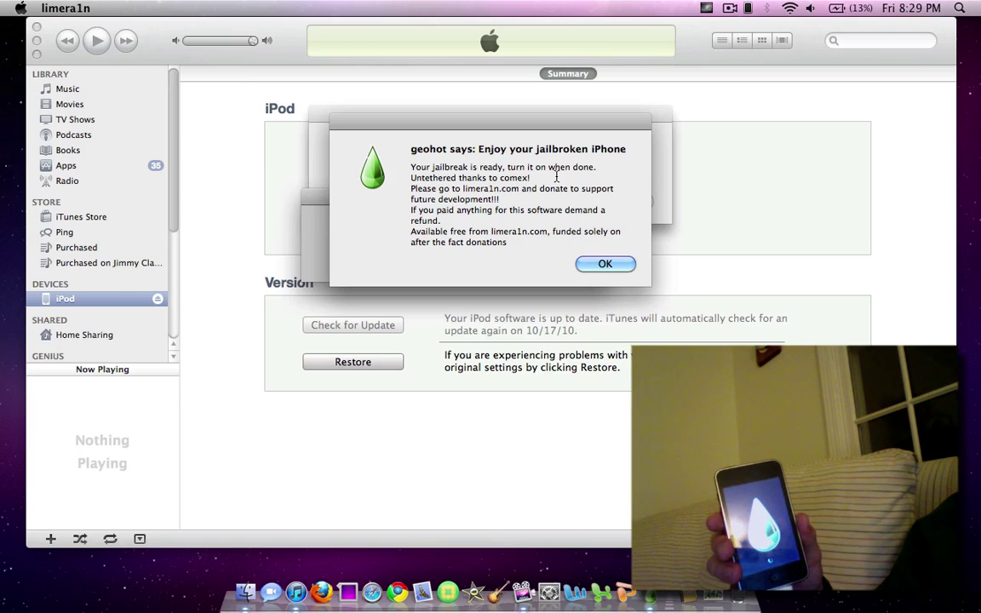
key(Return)
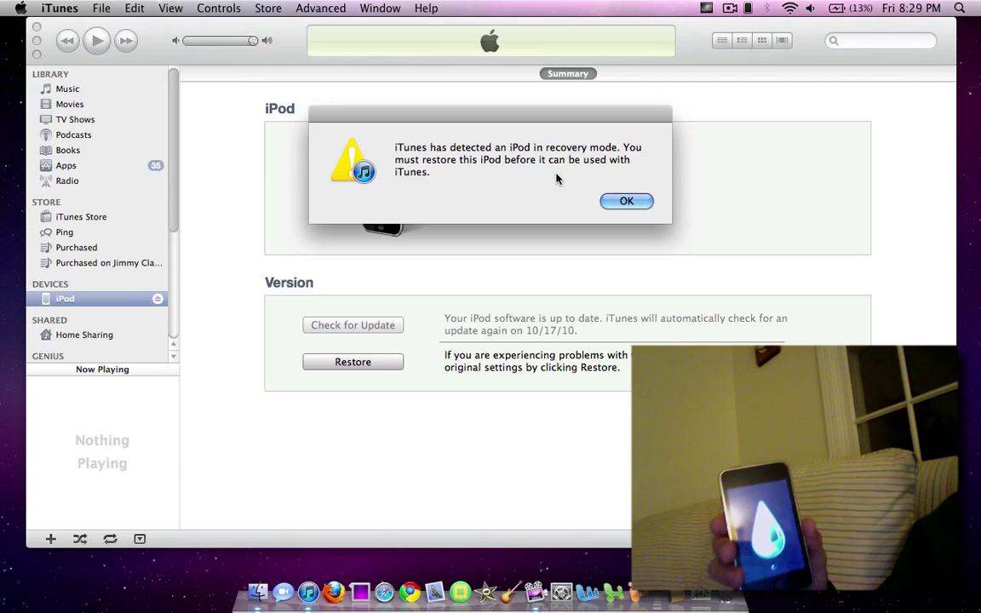
key(super+w)
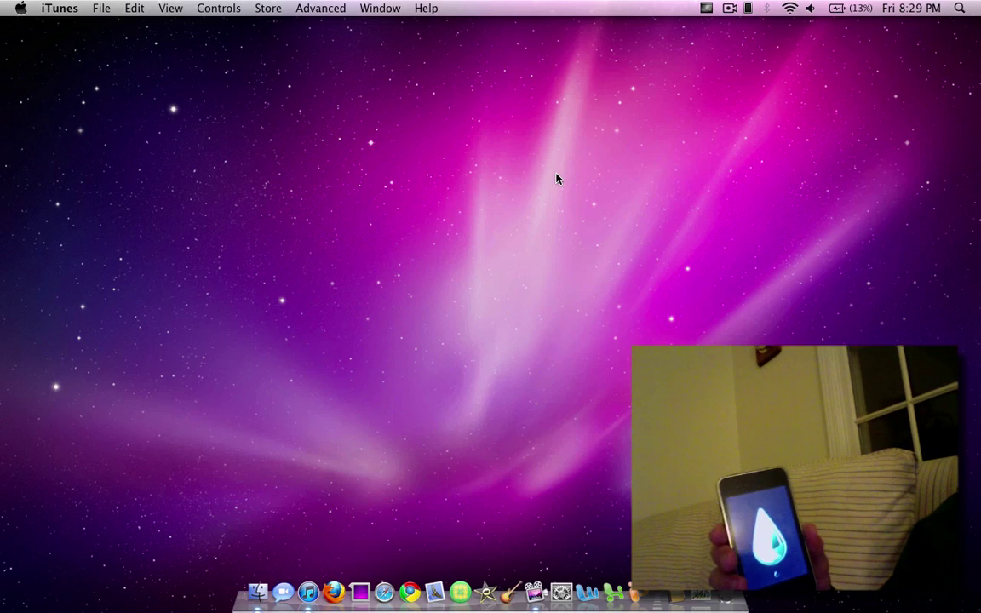
Step: Quit iTunes so Finder is active over the empty desktop
key(super+q)
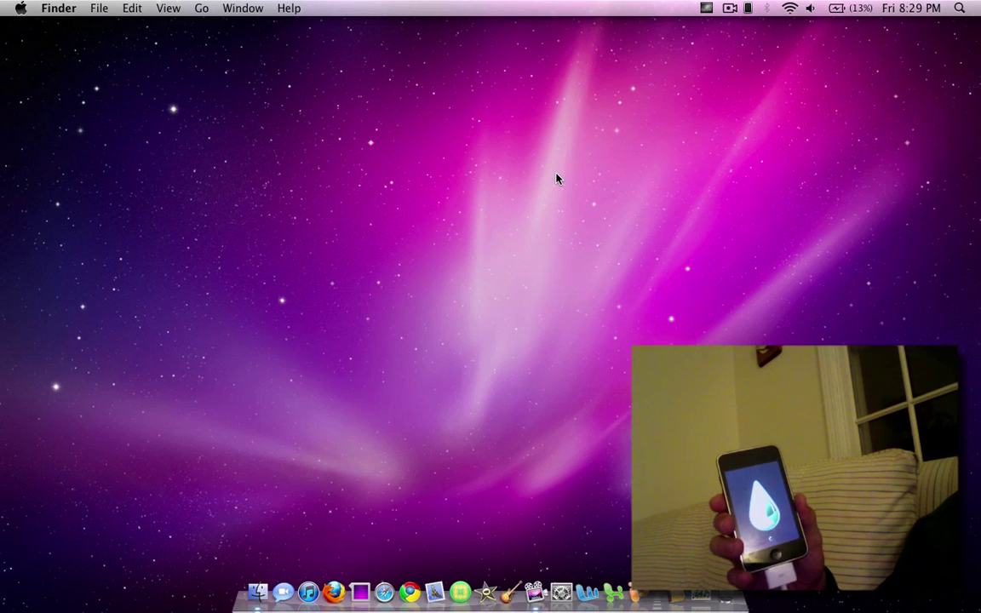